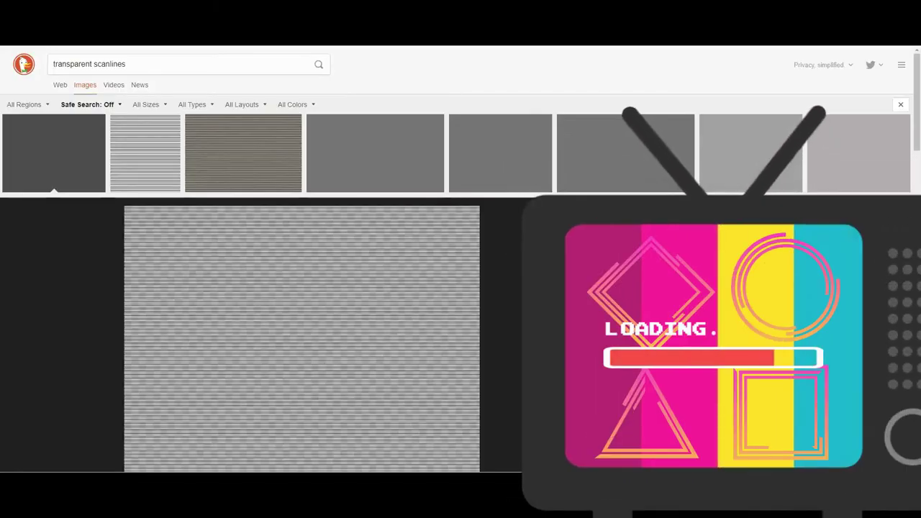
Advance past the playtest dialogue, open the status menu, then end the playtest.
scroll(288, 287, down, 3)
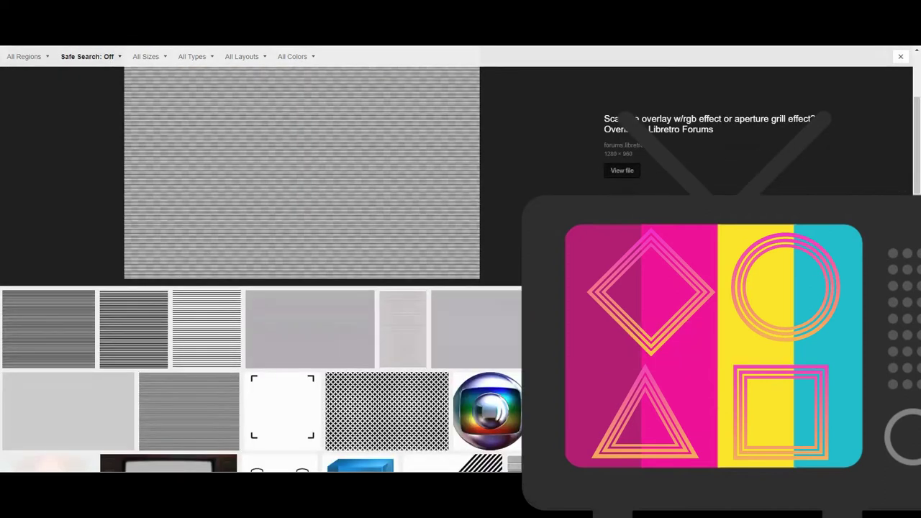
scroll(492, 130, down, 2)
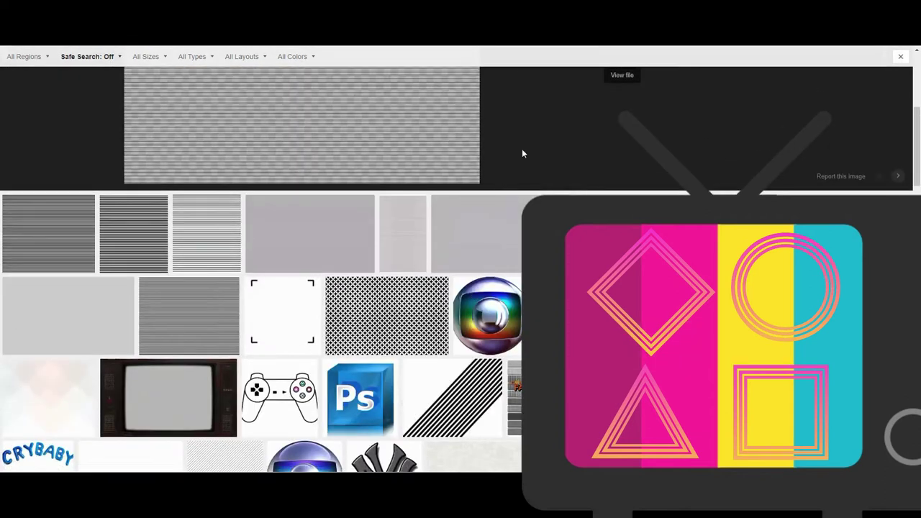
scroll(524, 180, up, 5)
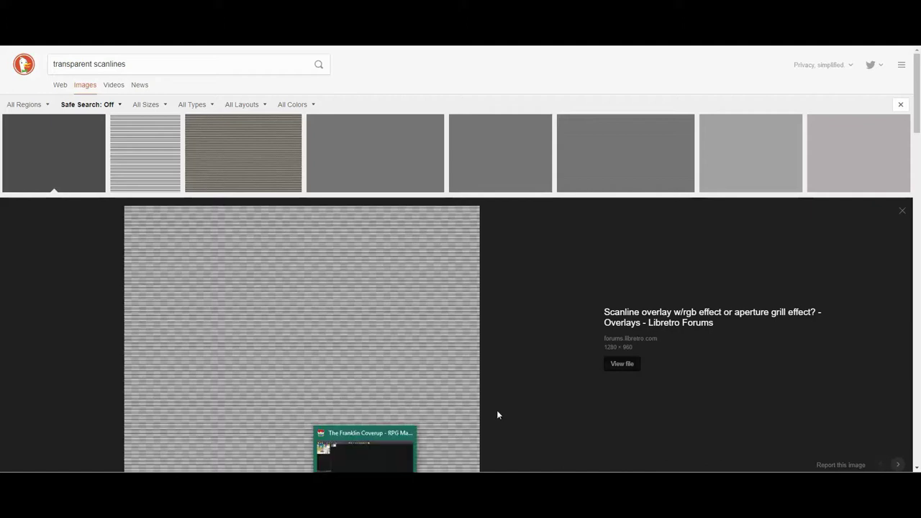
scroll(545, 341, down, 1)
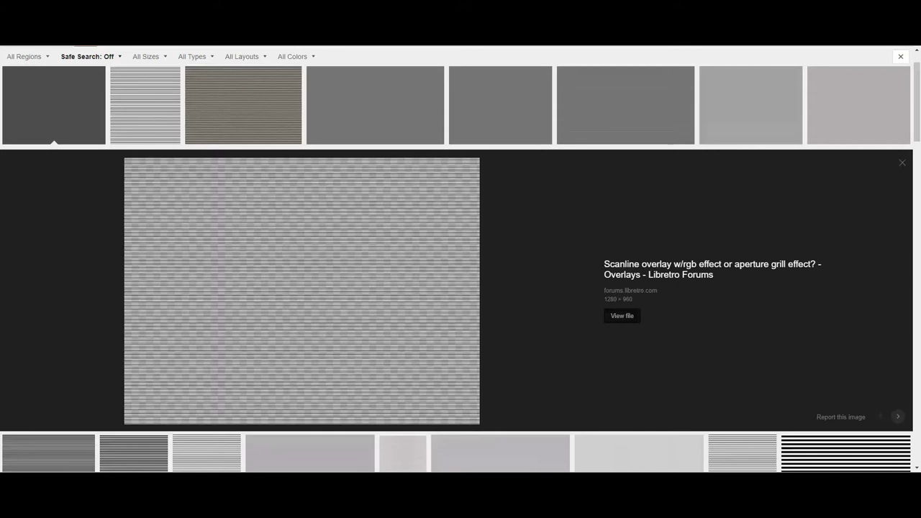
mouse_move(365, 473)
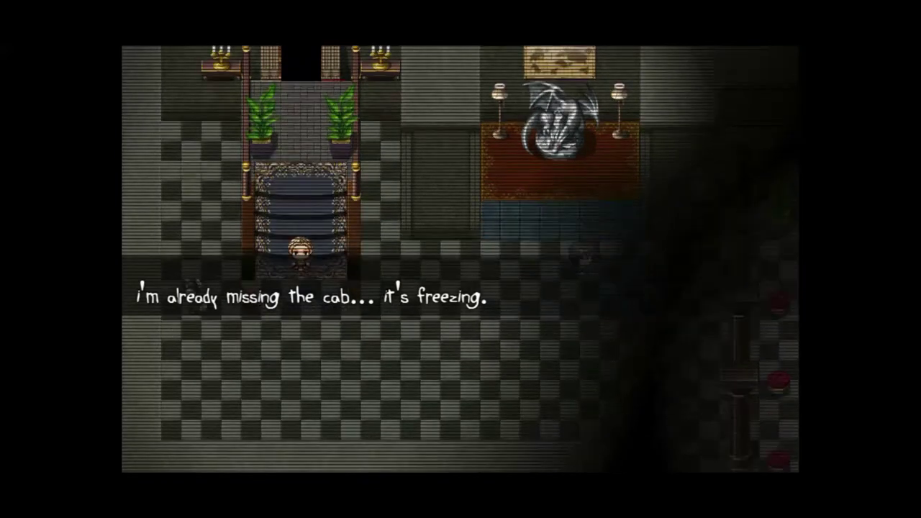
key(Return)
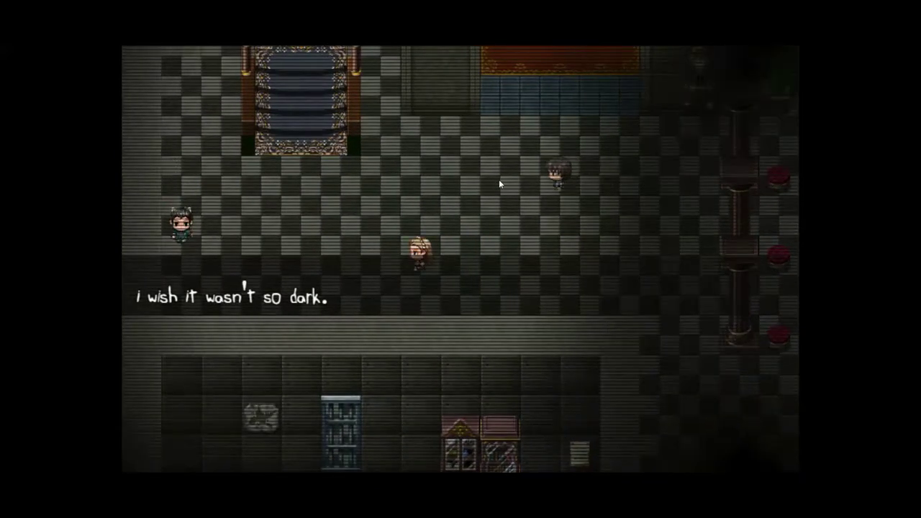
key(Escape)
key(alt+F4)
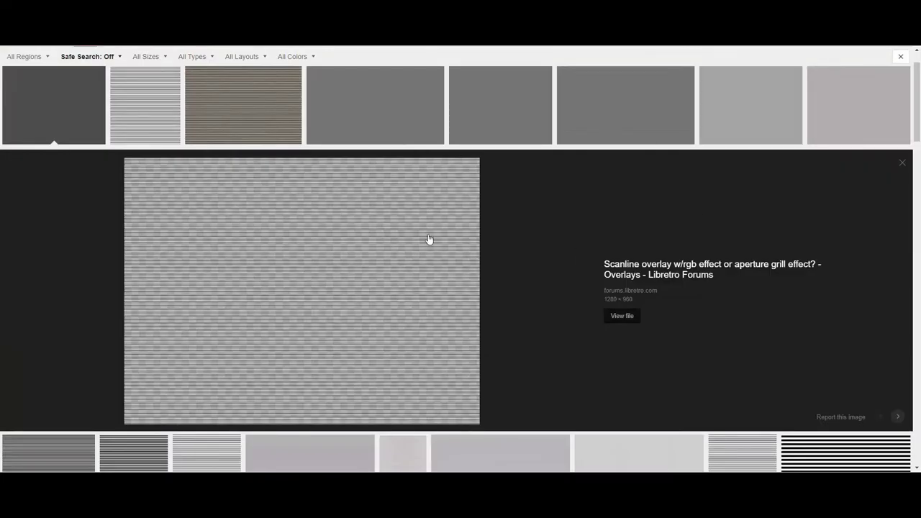
Scroll the DuckDuckGo transparent scanline image results up and down.
scroll(187, 173, up, 2)
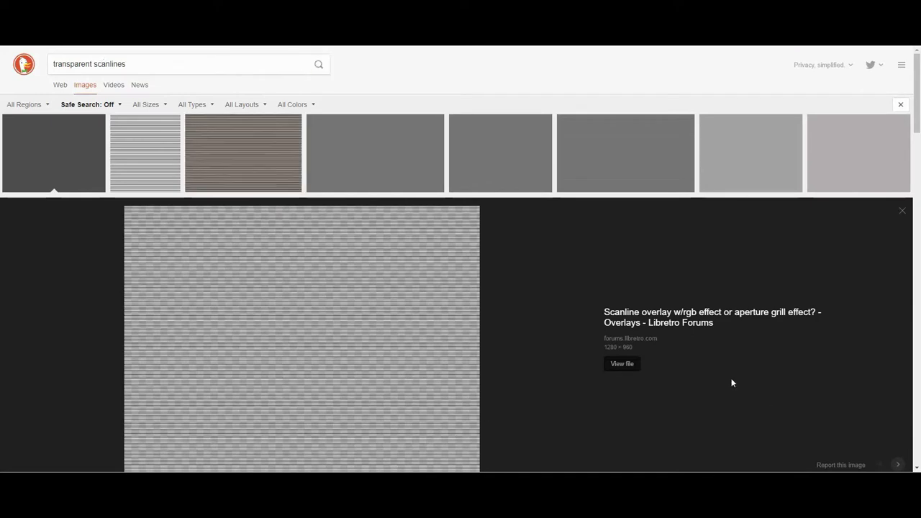
scroll(344, 305, down, 2)
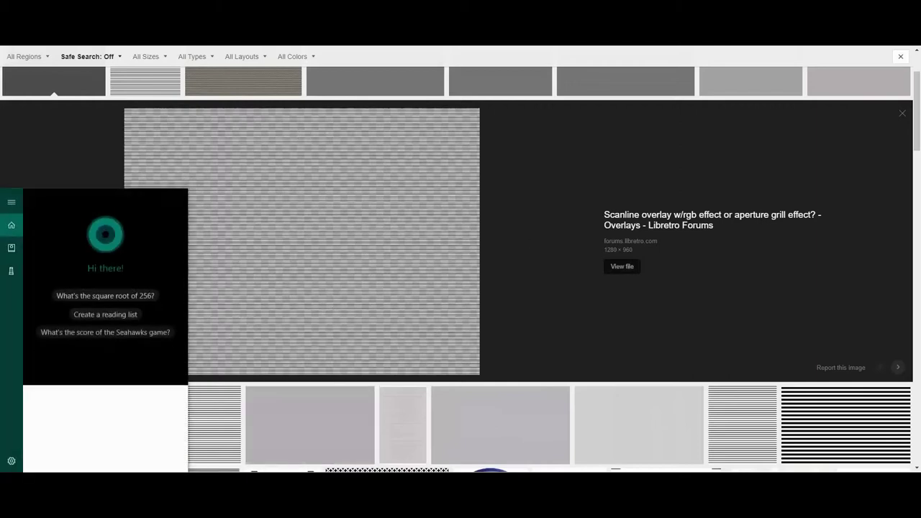
Launch GIMP 2 via Windows search for 'gim', then return to the RPG Maker project.
text(gim)
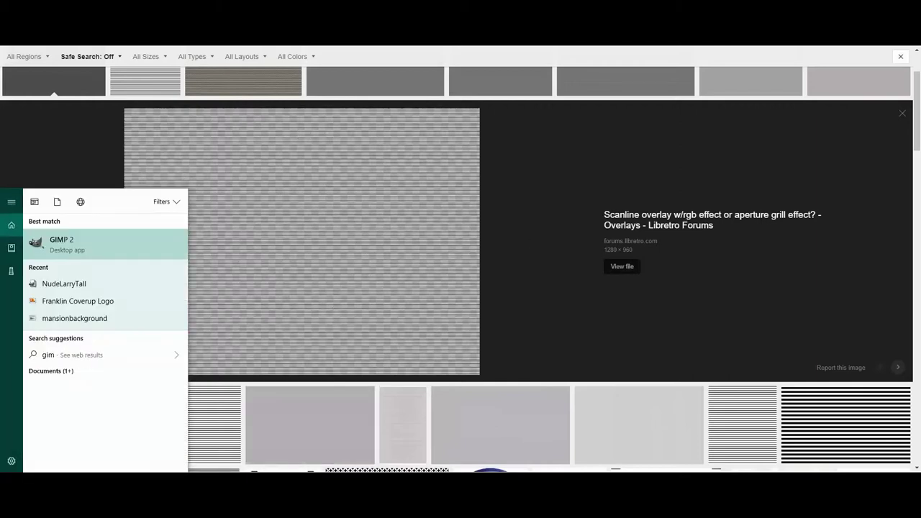
click(70, 256)
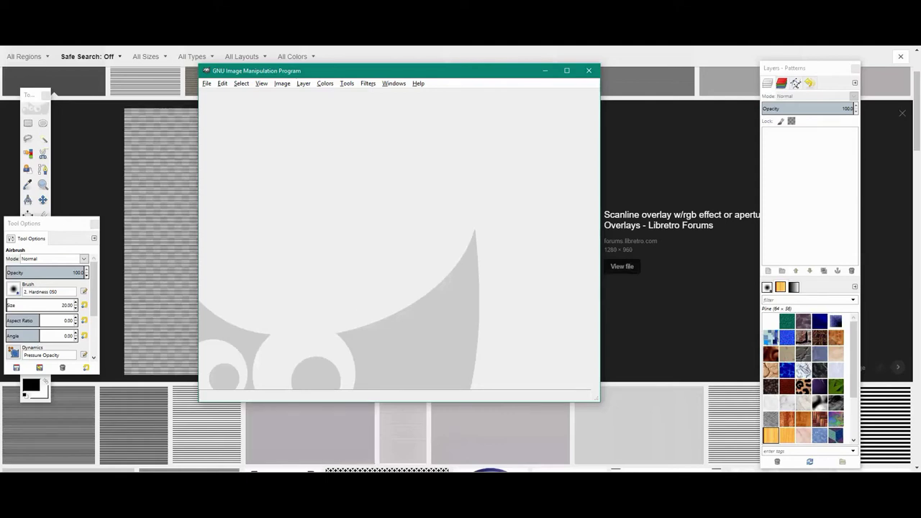
click(367, 440)
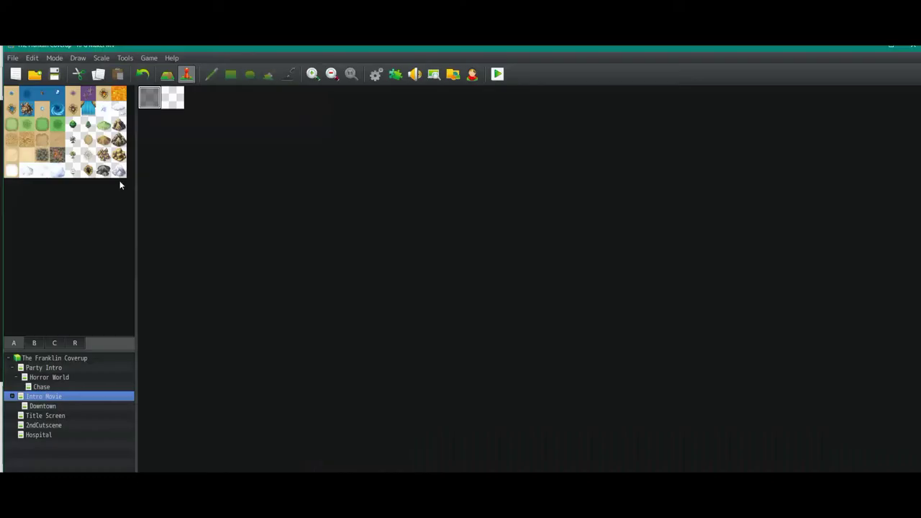
Open the Title Screen map's Initiate Start Menu event and select its Show Picture scanlines command.
click(41, 407)
click(42, 416)
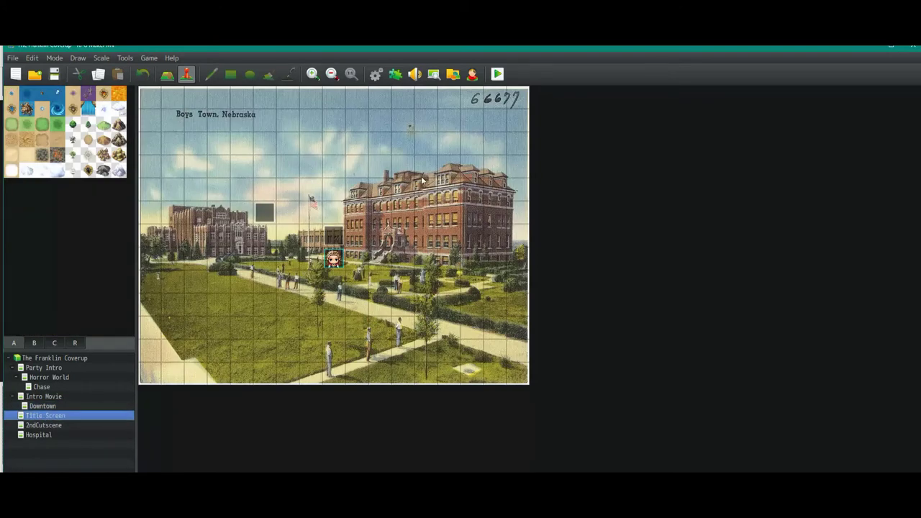
click(334, 236)
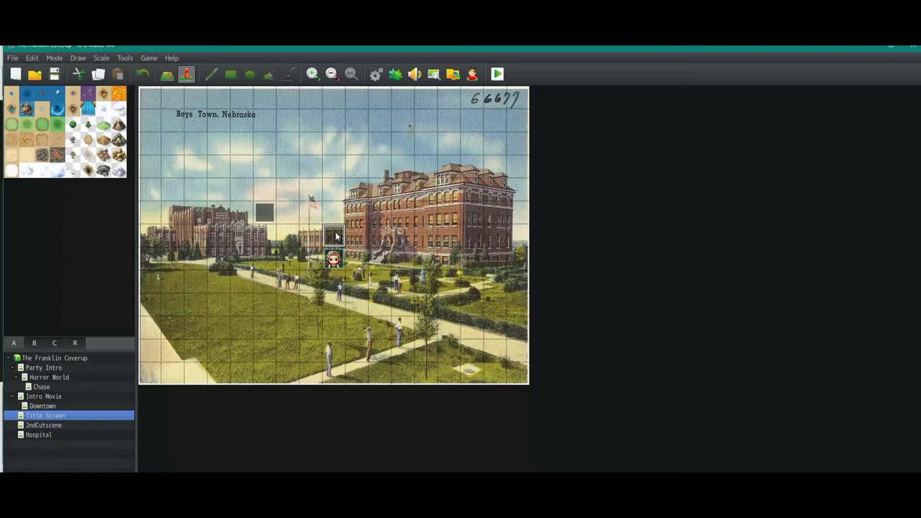
double_click(334, 236)
click(469, 193)
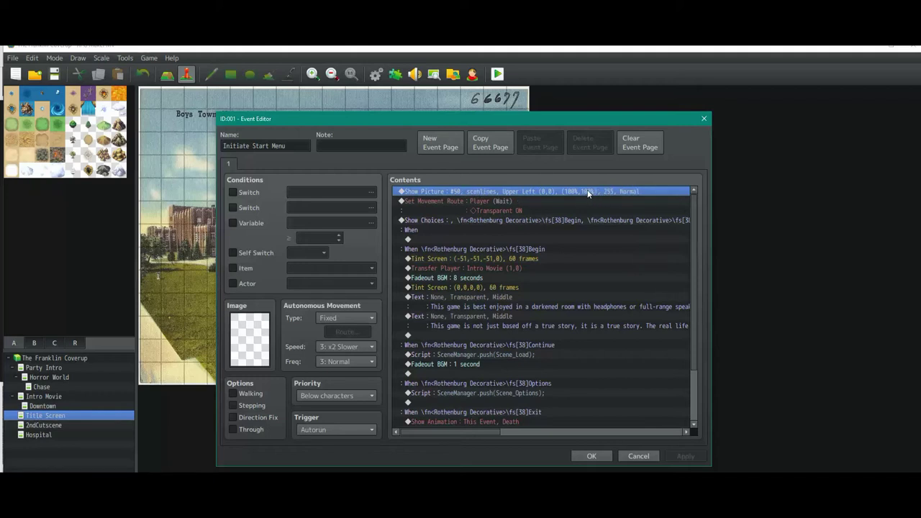
Check the Show Picture command's actions without changes, then close the Event Editor with OK.
right_click(473, 190)
click(484, 173)
click(590, 455)
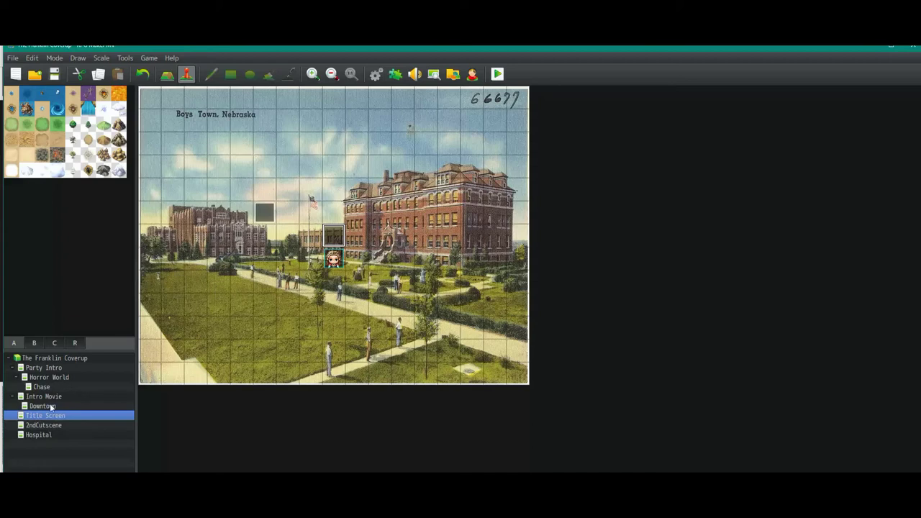
Browse the 2ndCutscene, Intro Movie, Downtown and Horror World maps, then return to the browser preview.
click(41, 425)
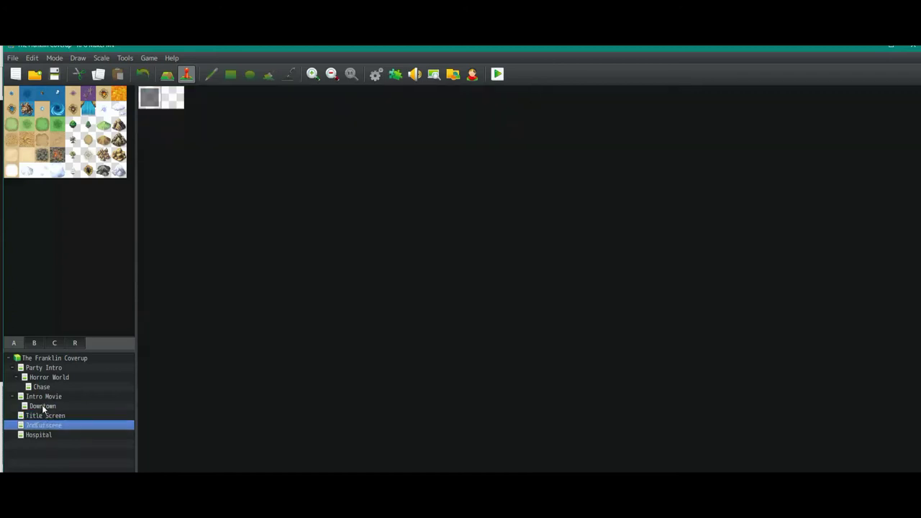
click(40, 397)
click(40, 406)
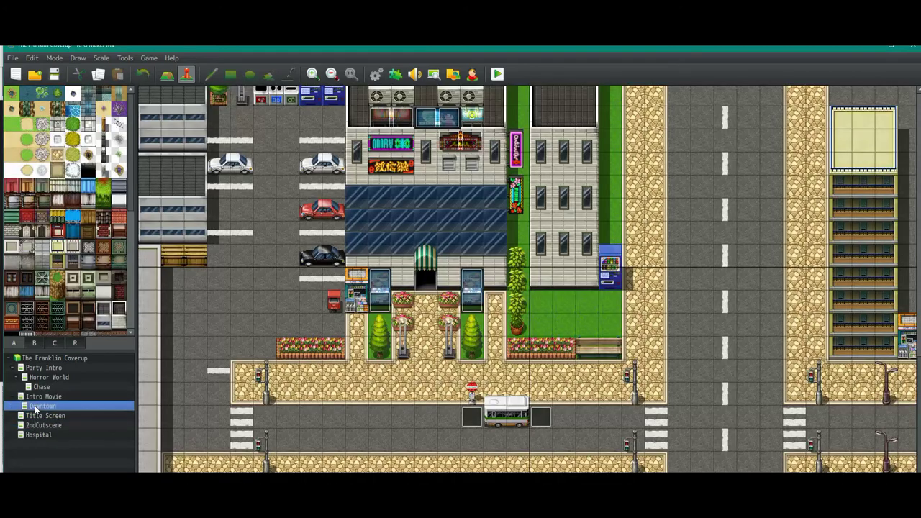
click(49, 377)
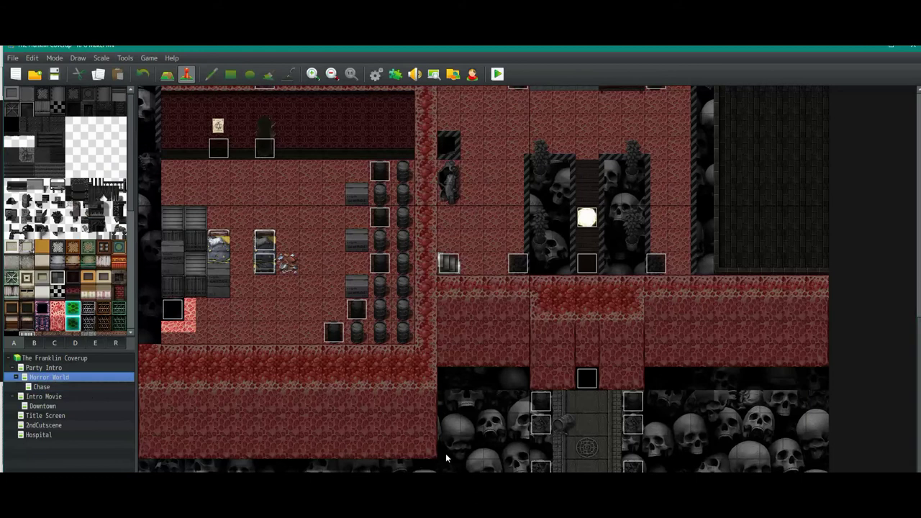
key(alt+Tab)
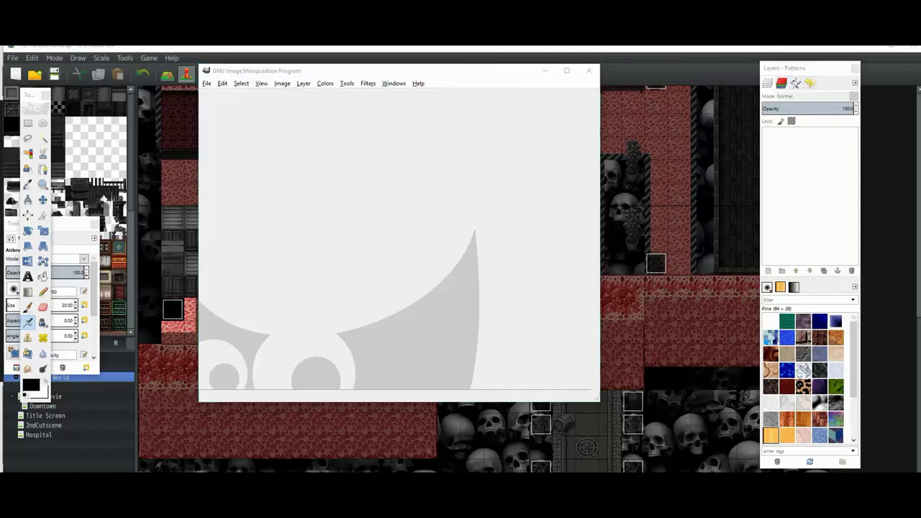
key(alt+Tab)
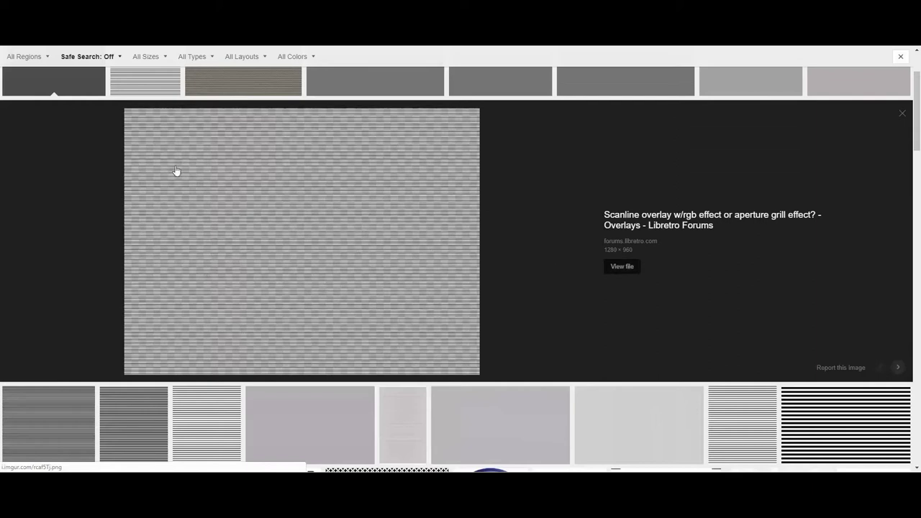
Preview the 1280 × 960 Libretro scanline overlay and dismiss its image options unchanged.
scroll(339, 218, up, 2)
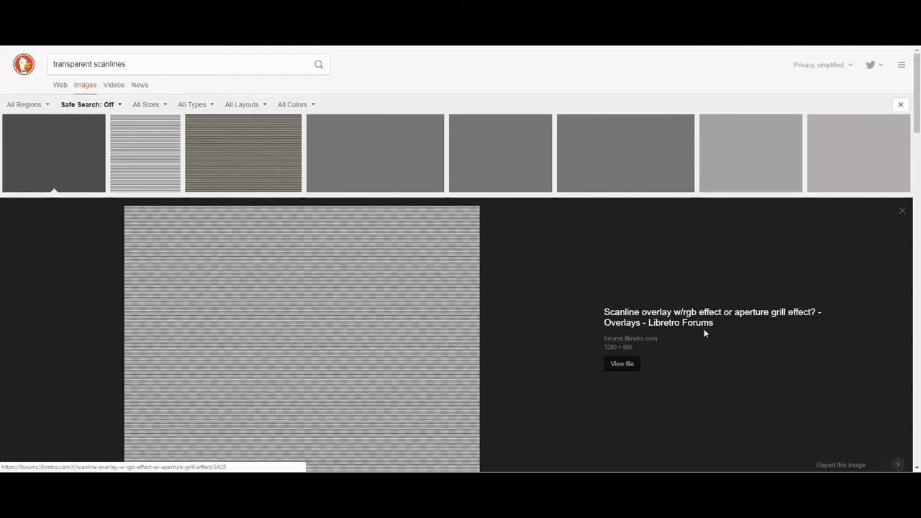
scroll(699, 418, down, 2)
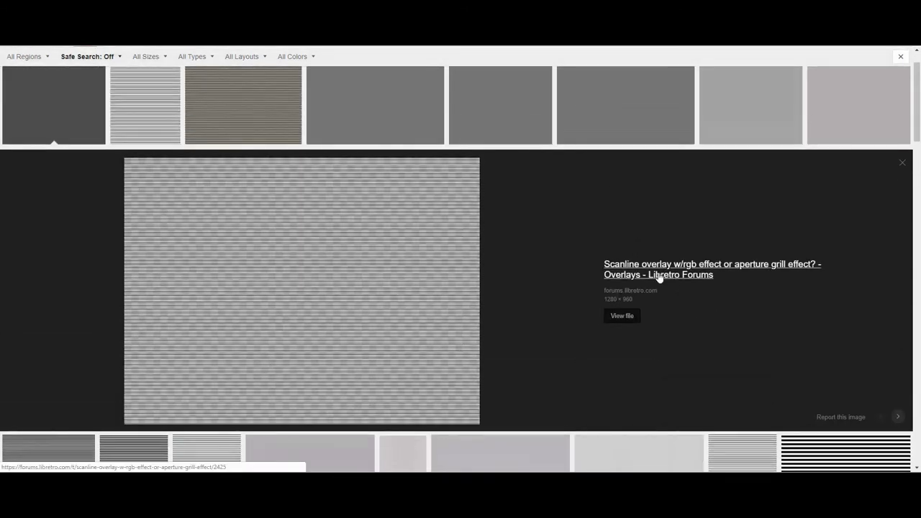
scroll(403, 274, up, 1)
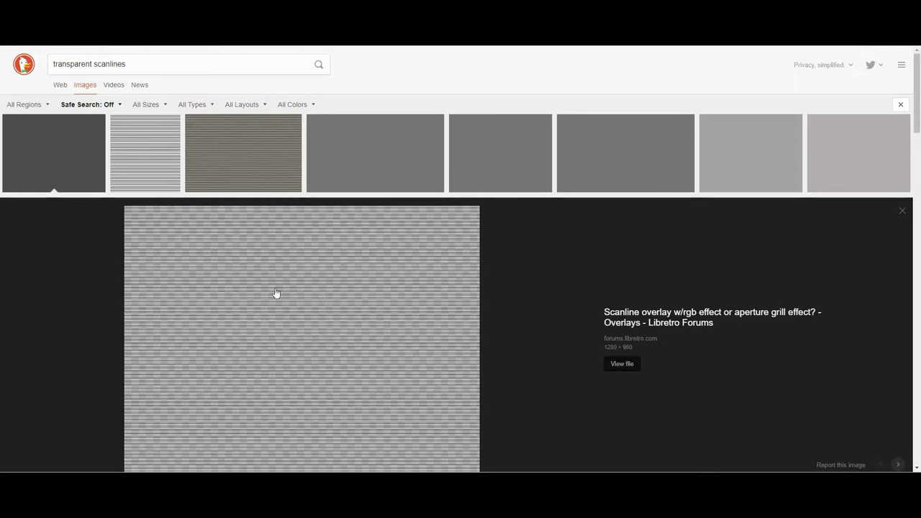
scroll(317, 302, down, 1)
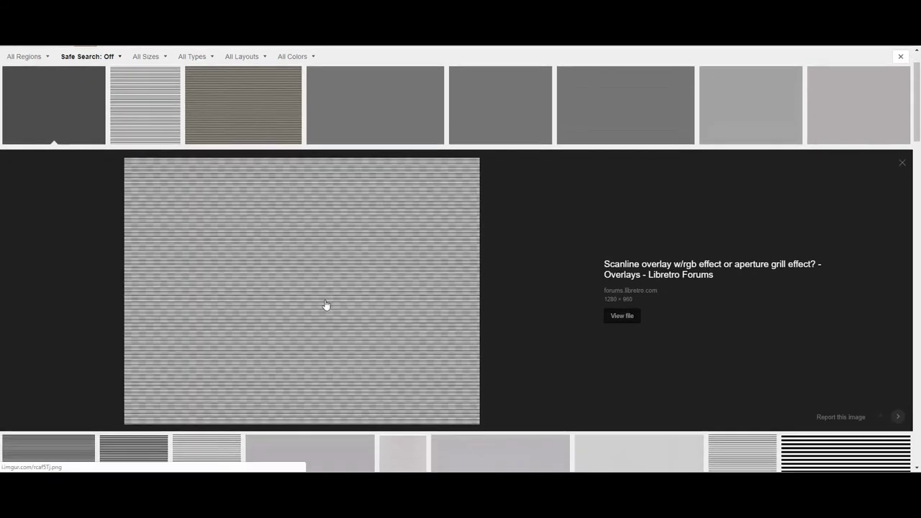
right_click(361, 278)
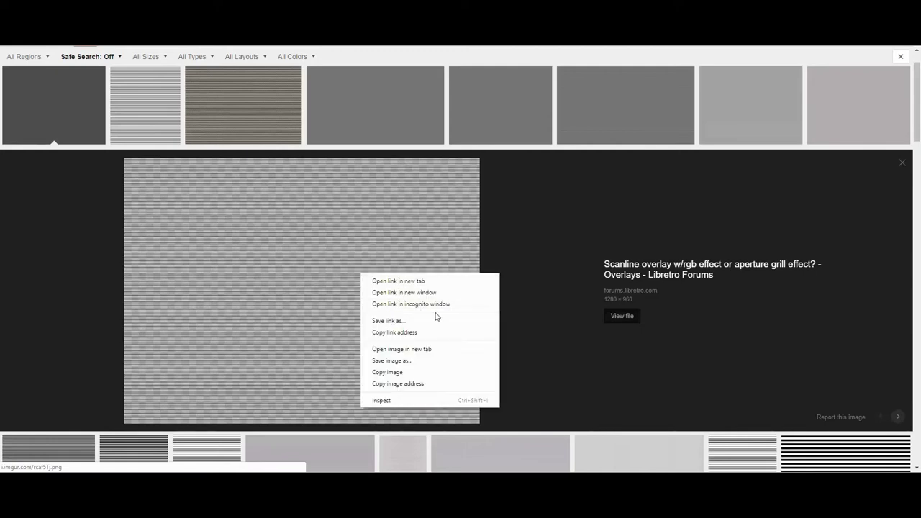
click(528, 231)
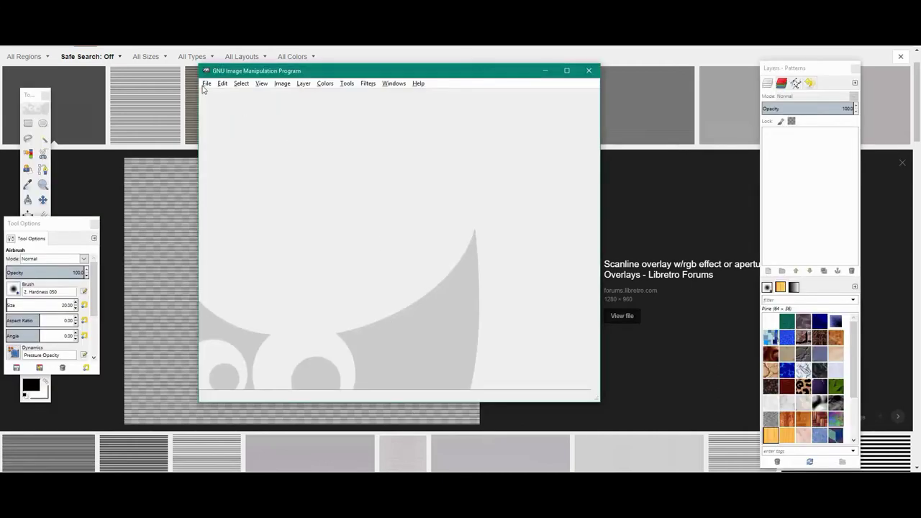
Open rcaf5Tj.png from the Desktop folder in GIMP.
click(205, 84)
click(223, 116)
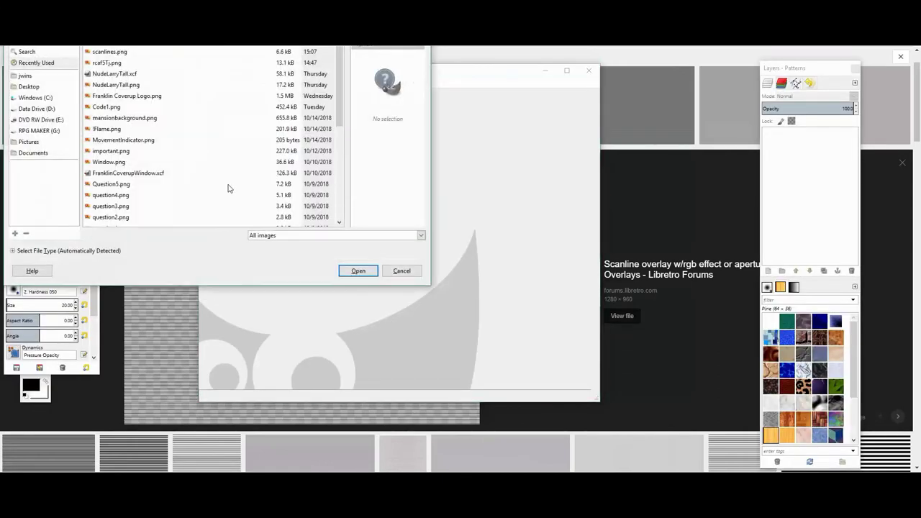
click(27, 88)
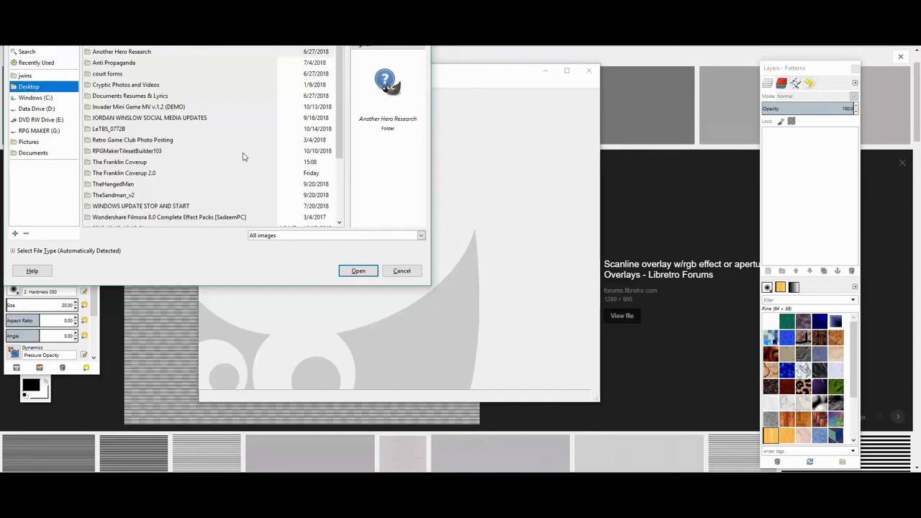
scroll(169, 221, down, 3)
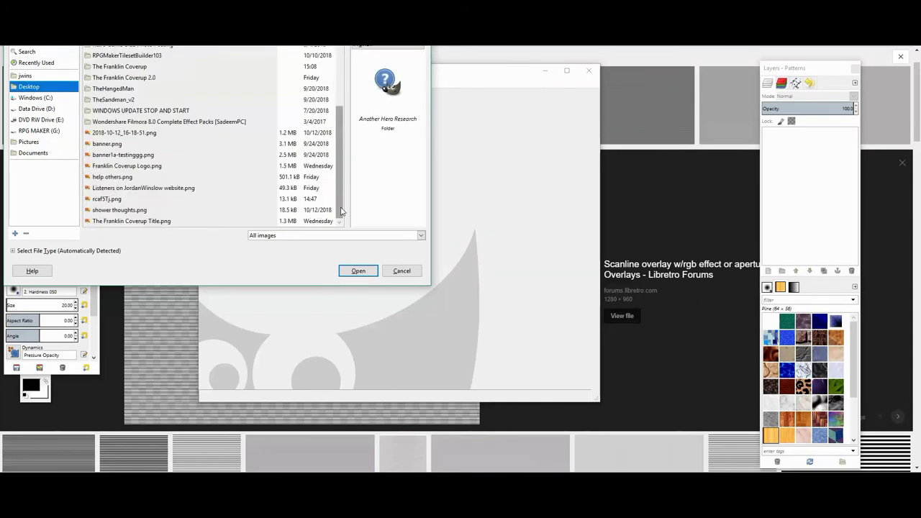
double_click(126, 200)
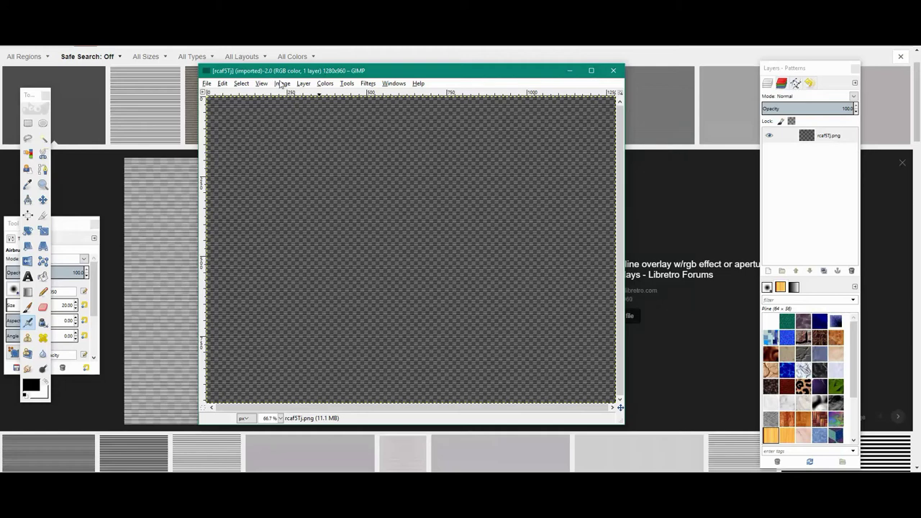
Move the image window lower and cancel Scale Image, keeping the image 1280 × 960.
drag(287, 70, 288, 90)
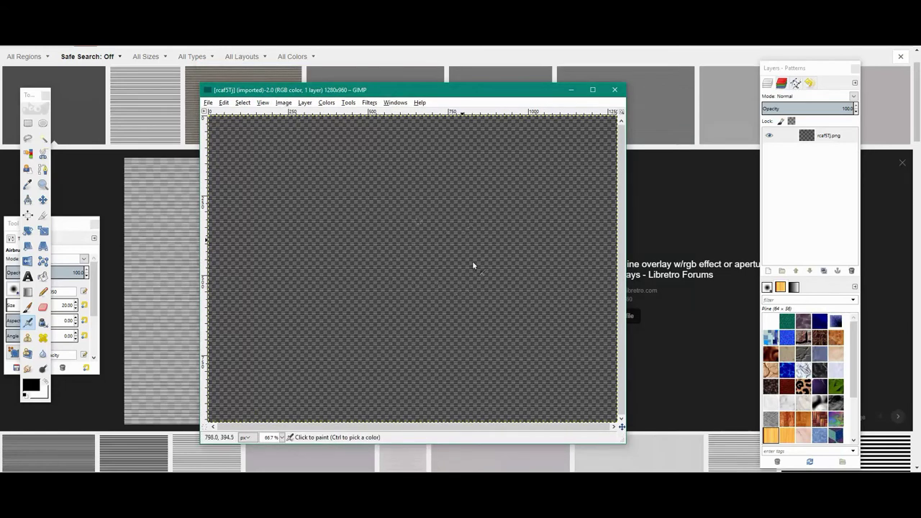
click(224, 102)
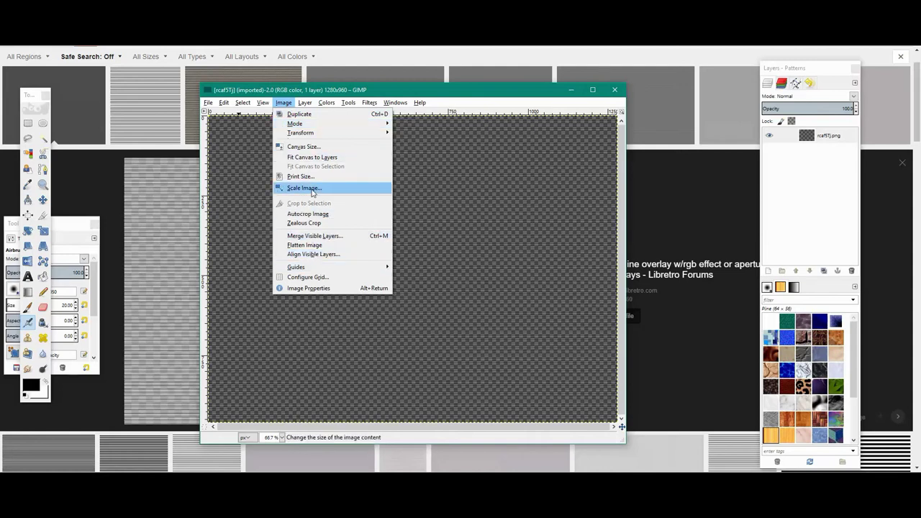
click(311, 189)
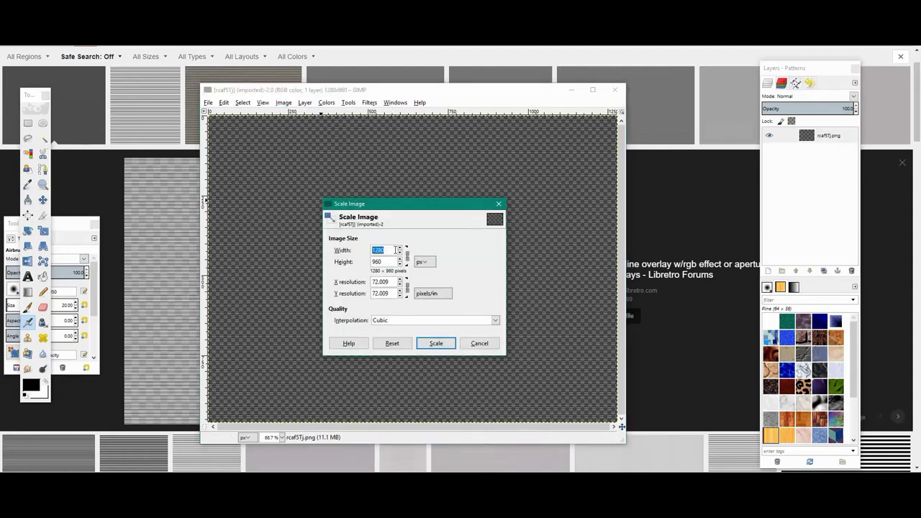
click(493, 344)
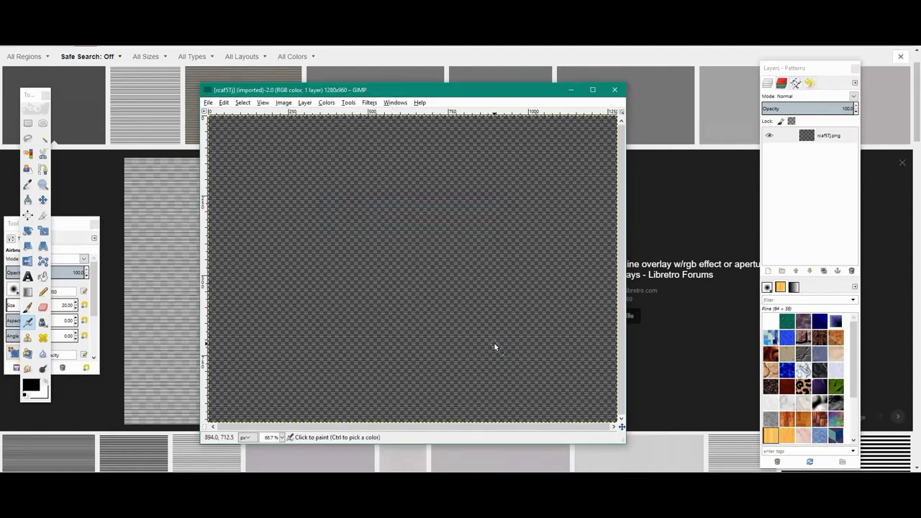
click(282, 103)
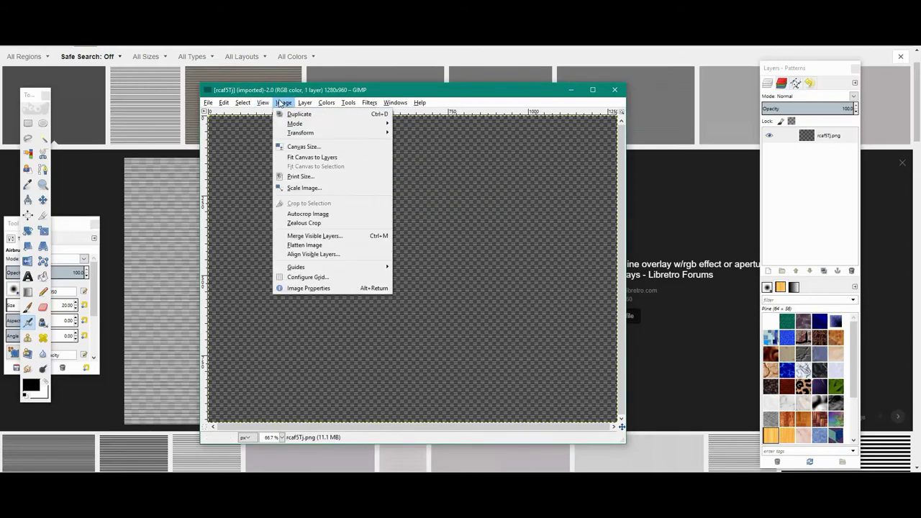
Set the canvas size to 816 × 624 and centre the scanline pattern within it.
click(305, 147)
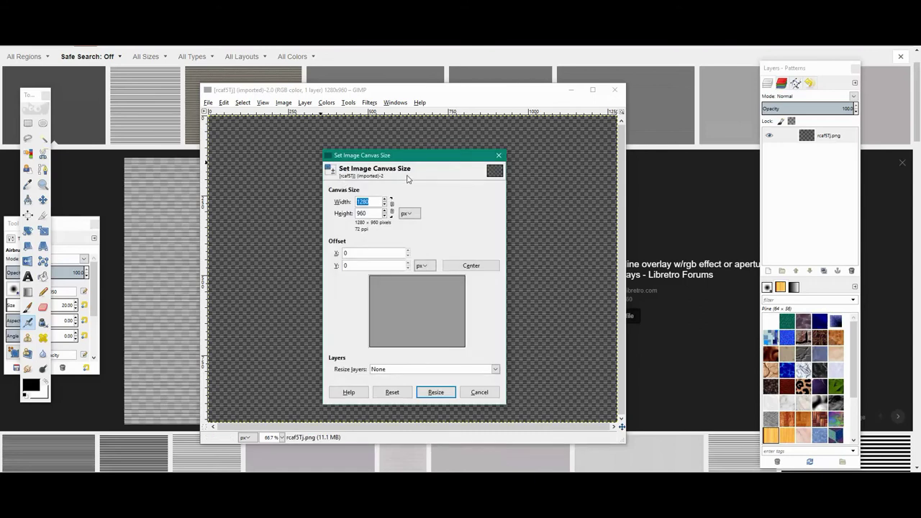
text(816)
key(Tab)
key(Tab)
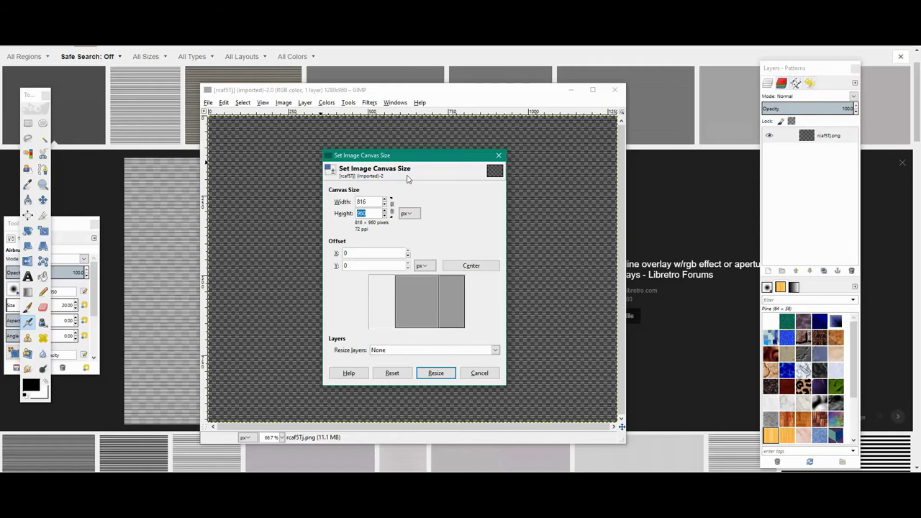
text(624)
click(375, 201)
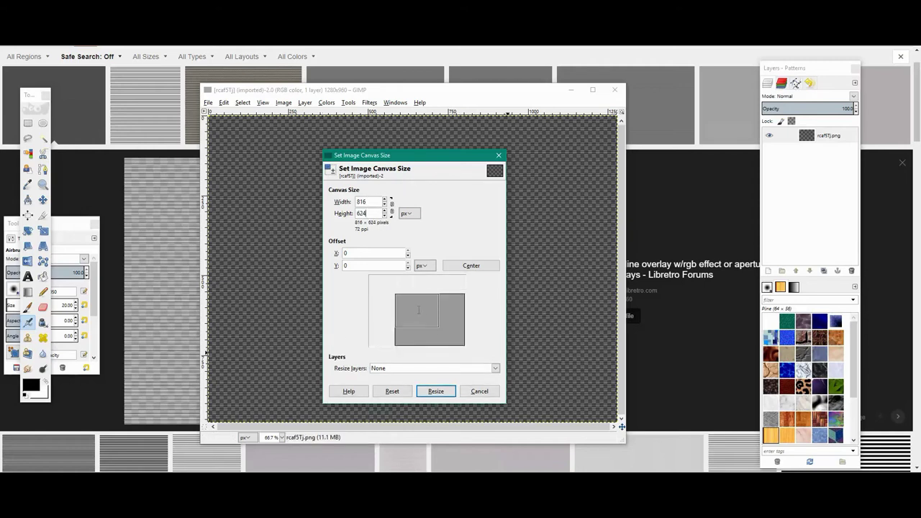
mouse_move(434, 316)
mouse_down()
mouse_move(416, 320)
mouse_move(427, 322)
mouse_up()
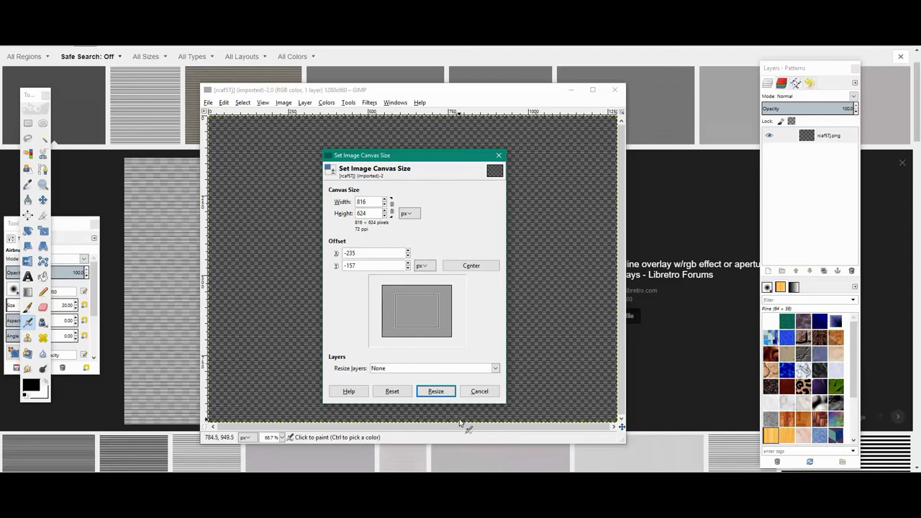
click(436, 391)
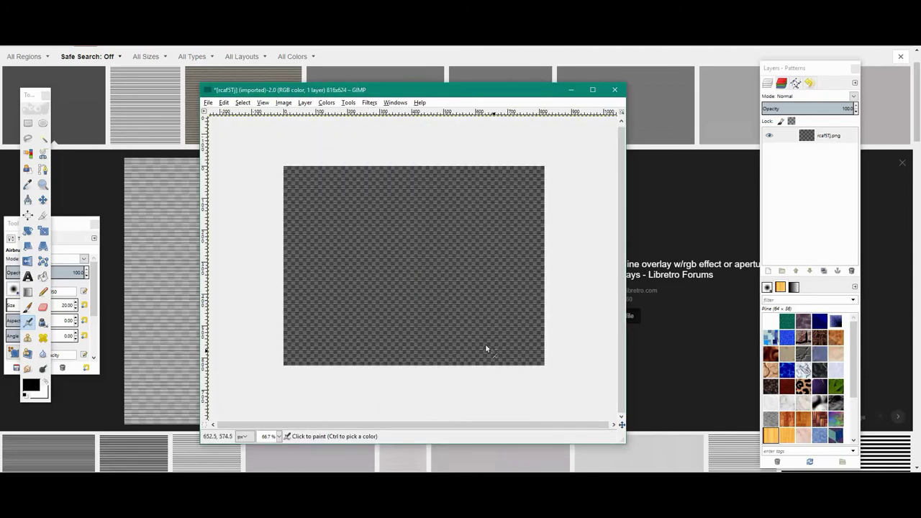
ctrl+scroll(395, 257, up, 1)
ctrl+scroll(396, 256, up, 6)
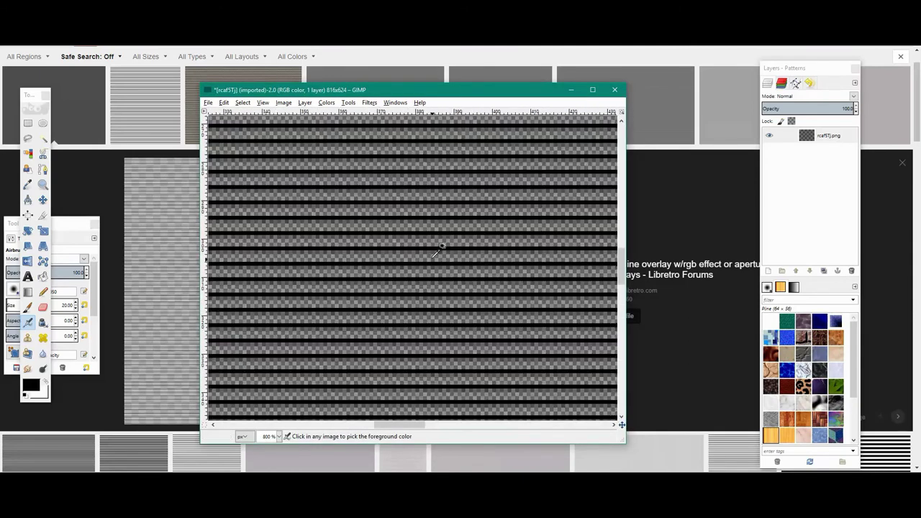
ctrl+scroll(437, 252, down, 2)
ctrl+scroll(439, 256, up, 6)
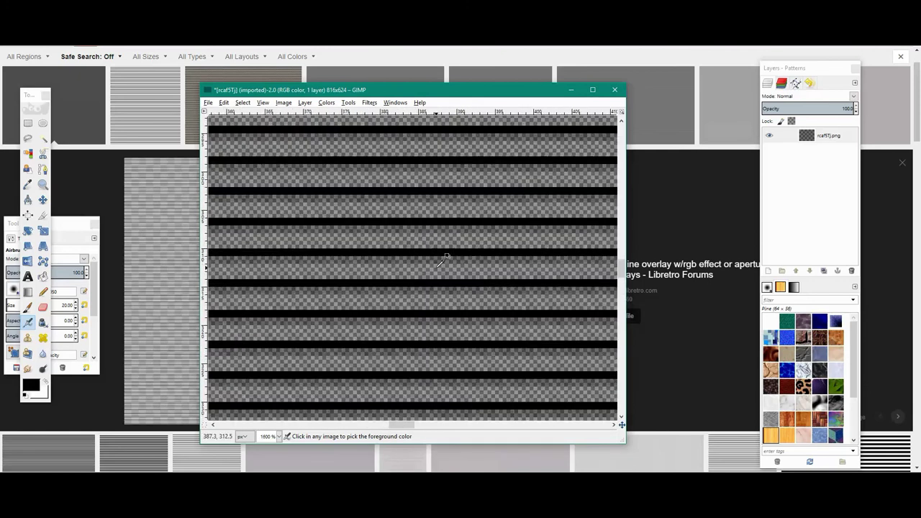
ctrl+scroll(440, 261, up, 3)
ctrl+scroll(438, 228, down, 3)
ctrl+scroll(446, 225, up, 3)
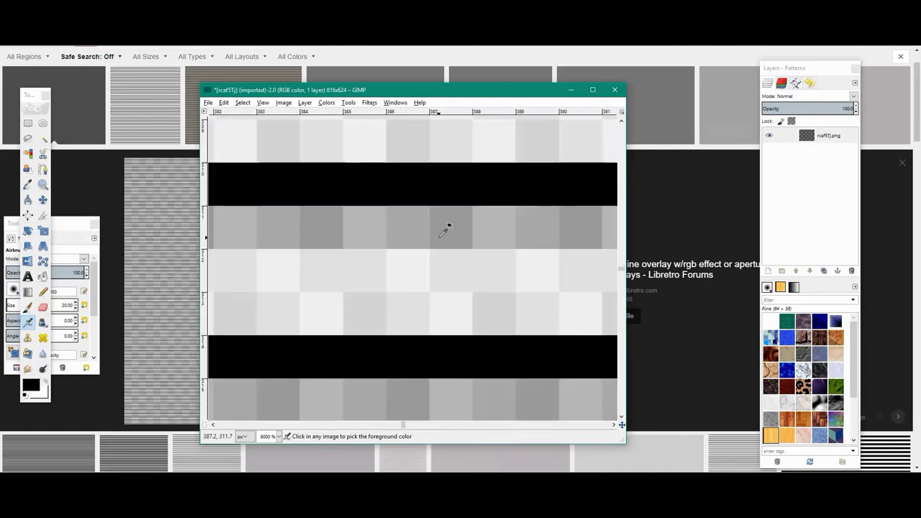
ctrl+scroll(431, 169, down, 12)
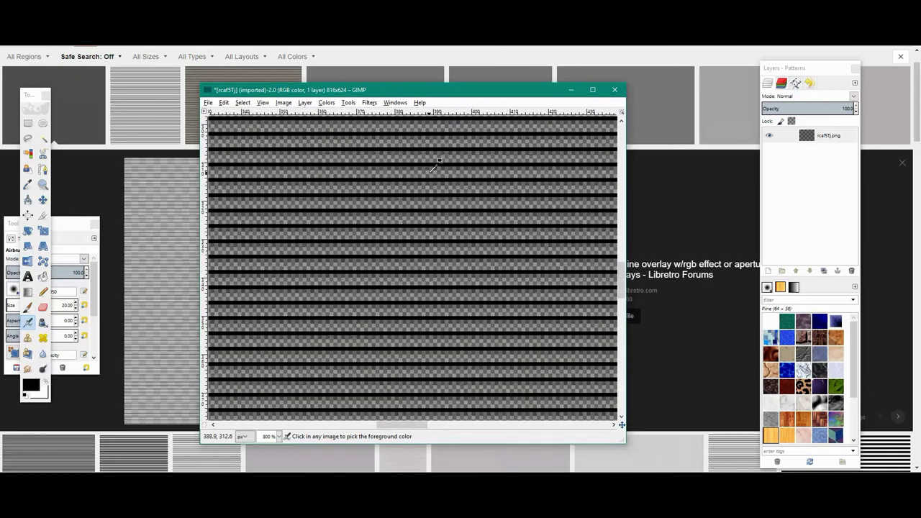
ctrl+scroll(438, 176, down, 2)
ctrl+scroll(436, 216, up, 1)
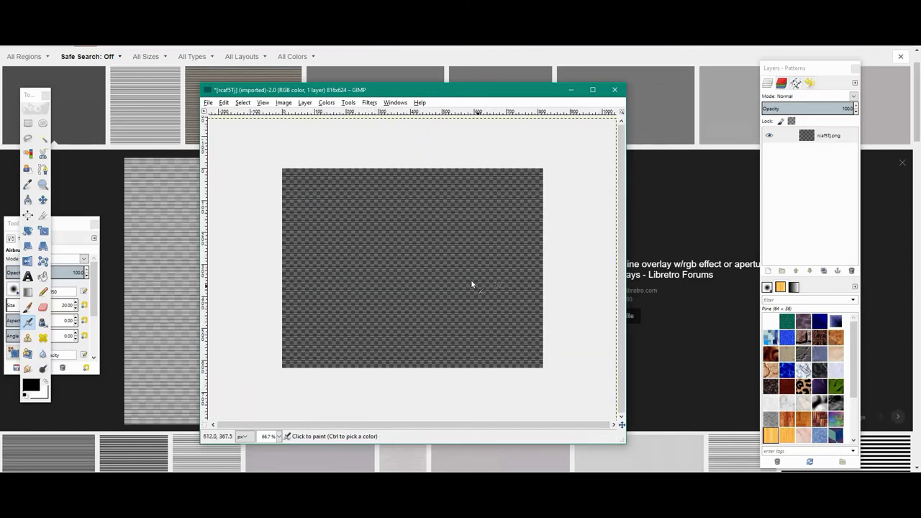
drag(853, 113, 581, 126)
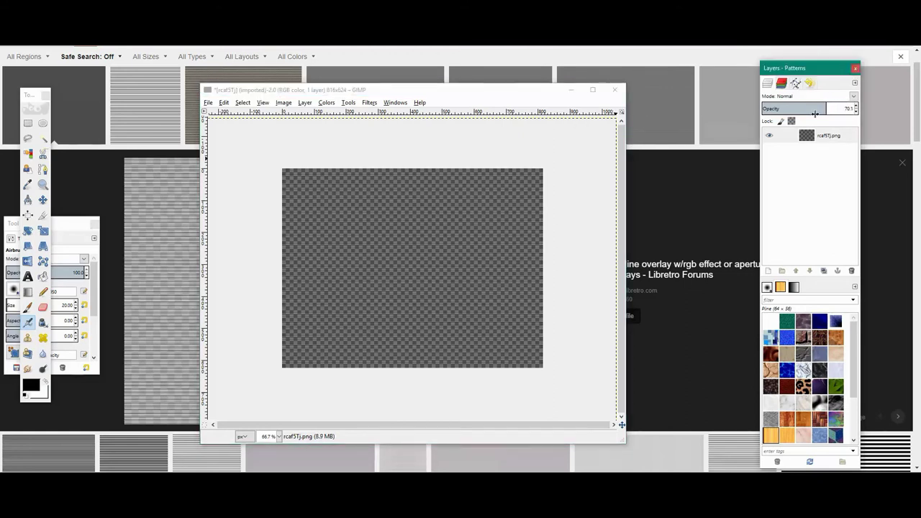
drag(822, 108, 862, 103)
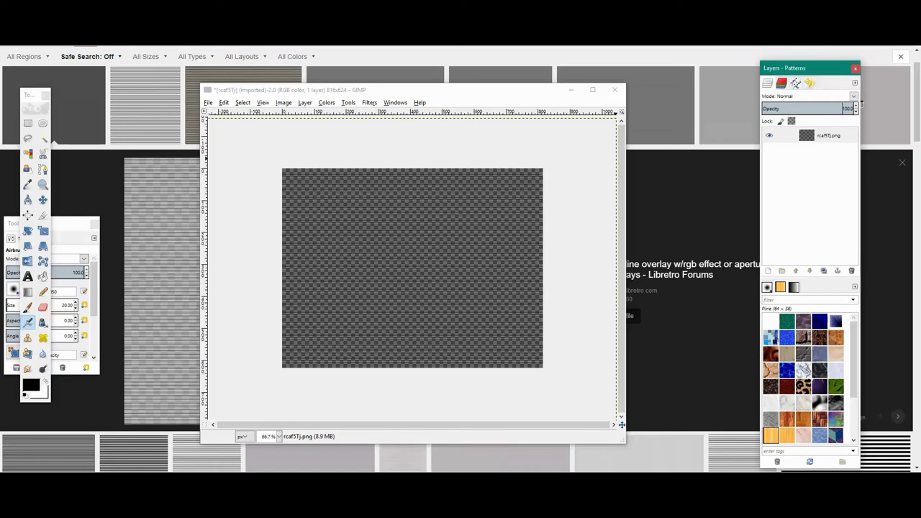